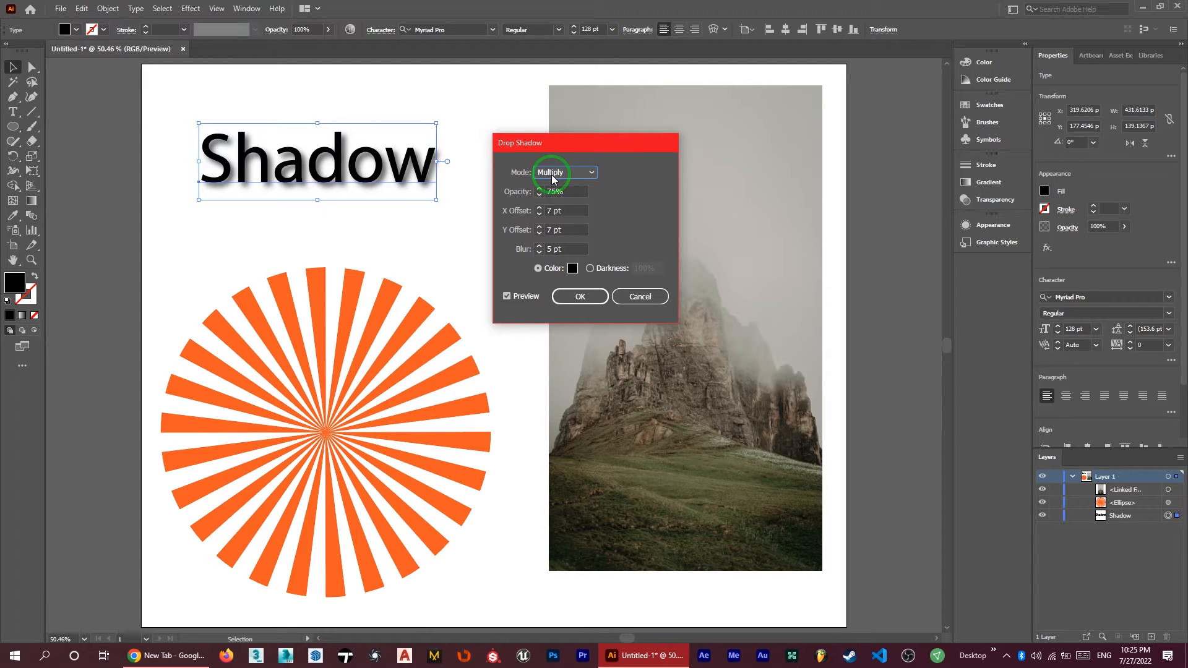
Set the text's drop shadow blending mode to Normal and try an opacity of 20%
{"action": "left_click", "coordinate": [553, 177]}
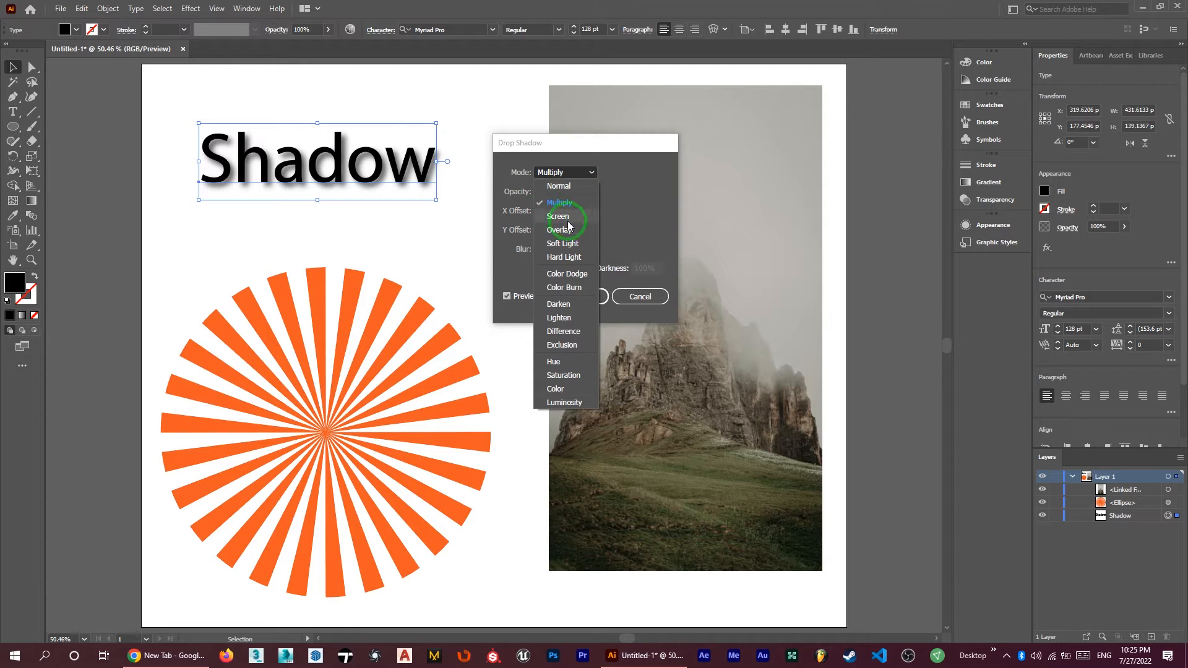
{"action": "left_click", "coordinate": [564, 187]}
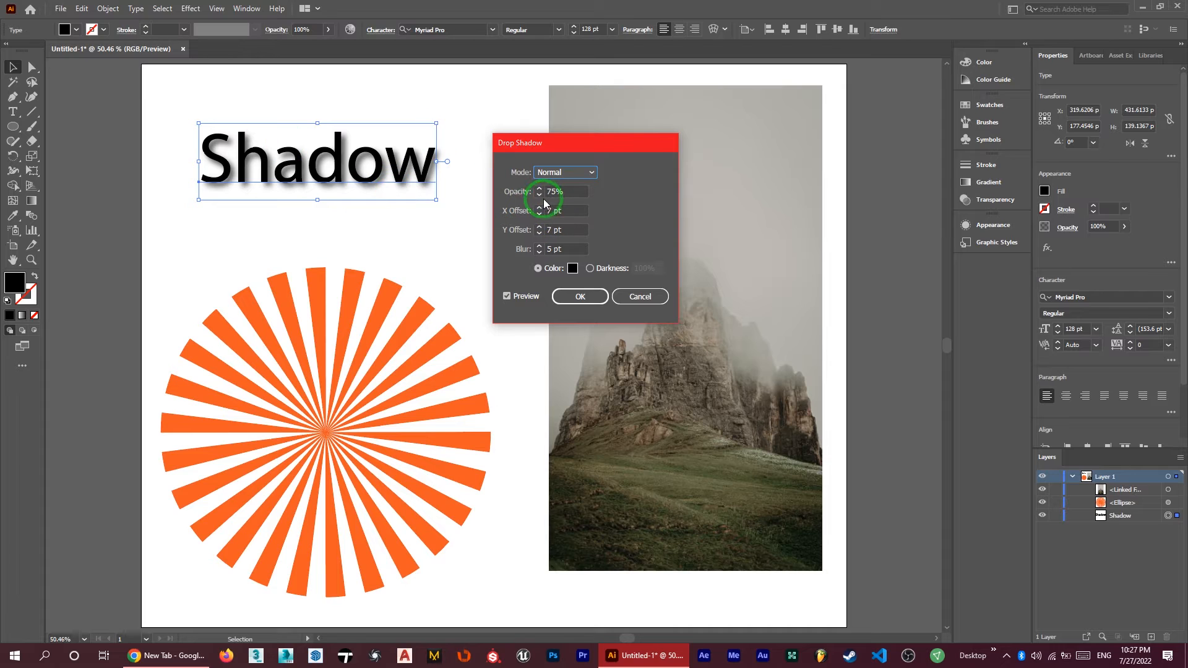
{"action": "double_click", "coordinate": [549, 191]}
{"action": "type", "text": "20"}
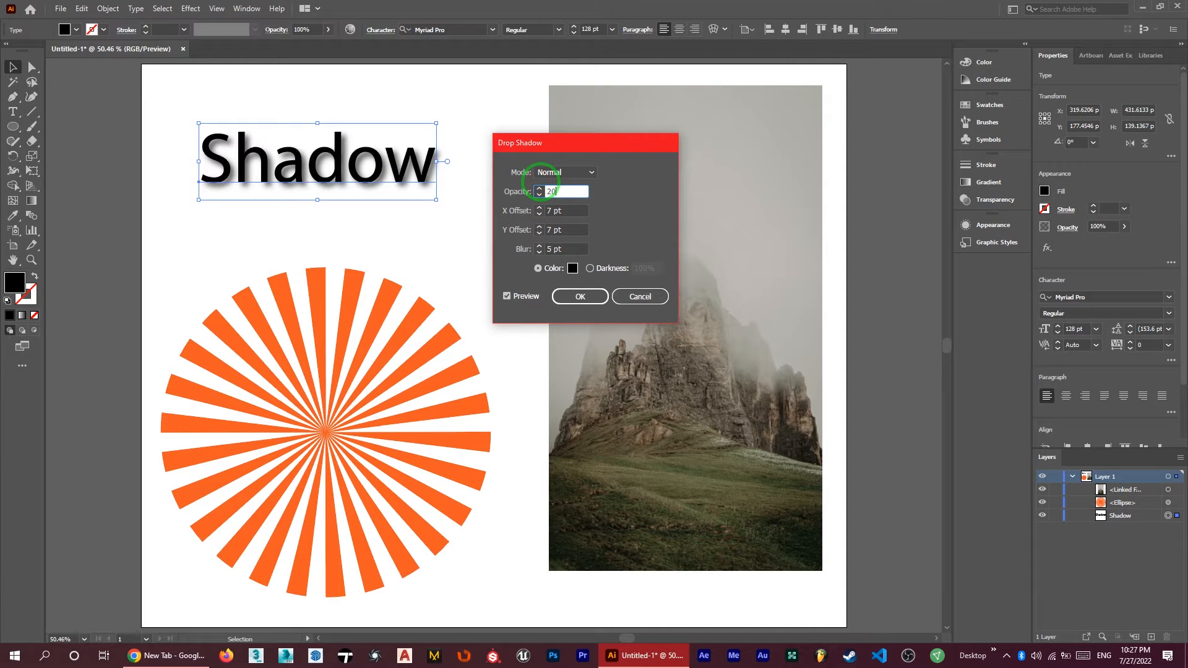
{"action": "key", "text": "Tab"}
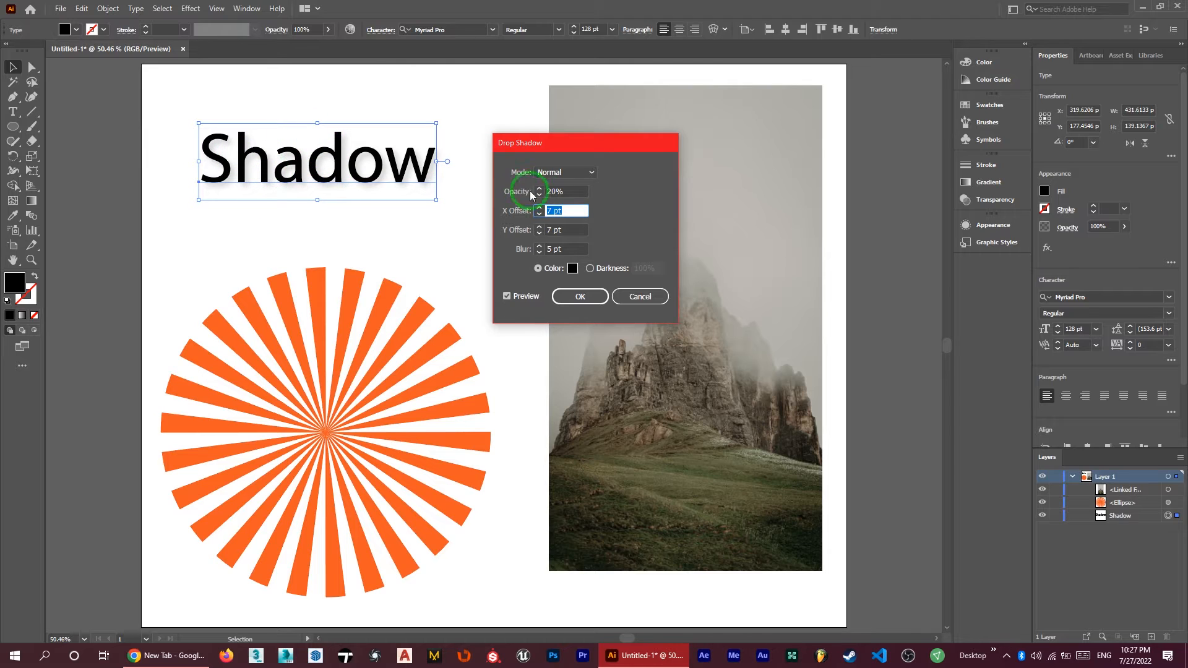
Set the opacity of the text's drop shadow to 100%
{"action": "double_click", "coordinate": [567, 191]}
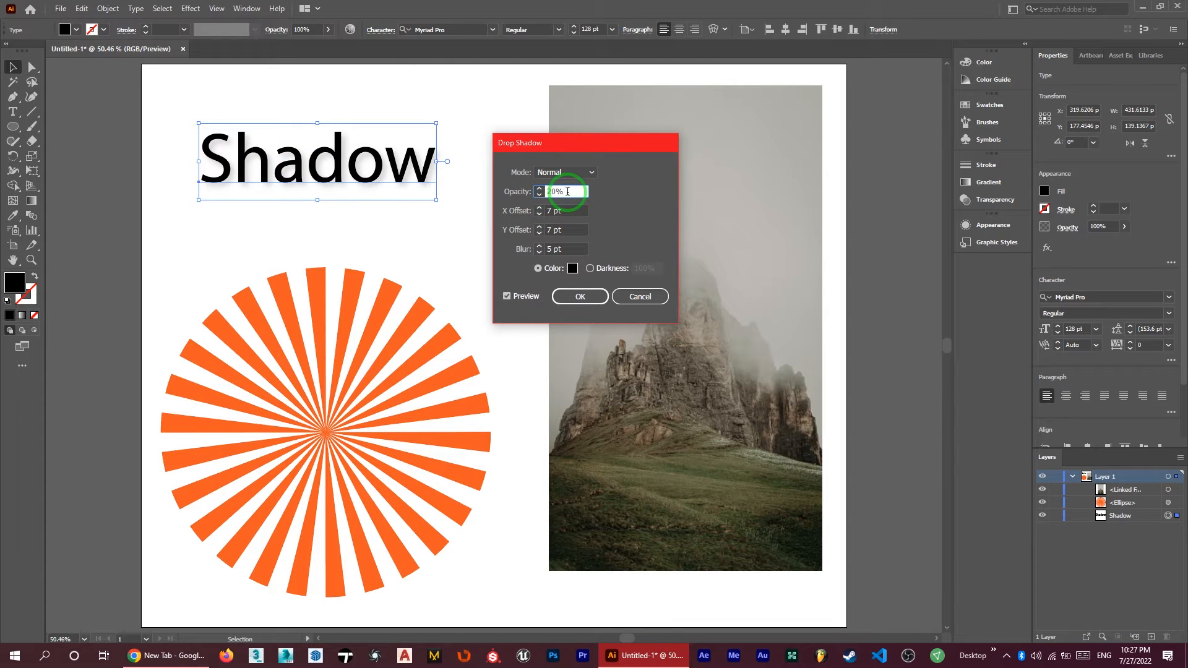
{"action": "type", "text": "100"}
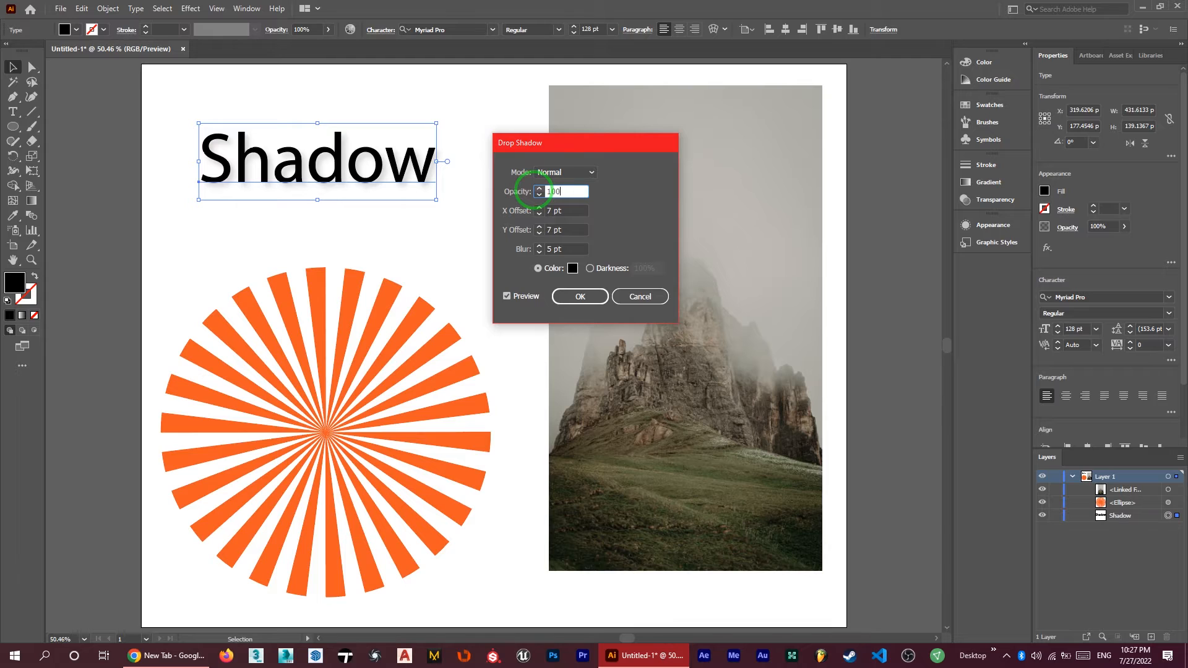
{"action": "key", "text": "Tab"}
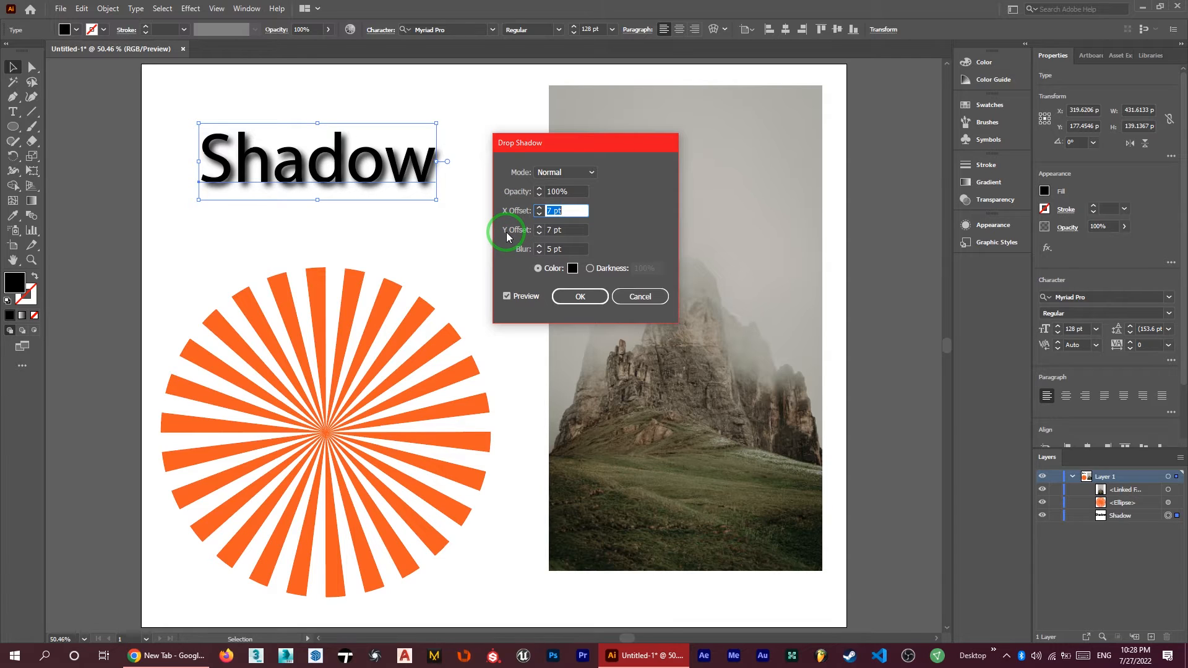
Shift the text's shadow horizontally by lowering its X offset to -9 pt
{"action": "left_click", "coordinate": [539, 215]}
{"action": "left_click", "coordinate": [538, 215]}
{"action": "left_click", "coordinate": [538, 215]}
{"action": "left_click", "coordinate": [538, 215]}
{"action": "left_click", "coordinate": [538, 215]}
{"action": "left_click", "coordinate": [538, 214]}
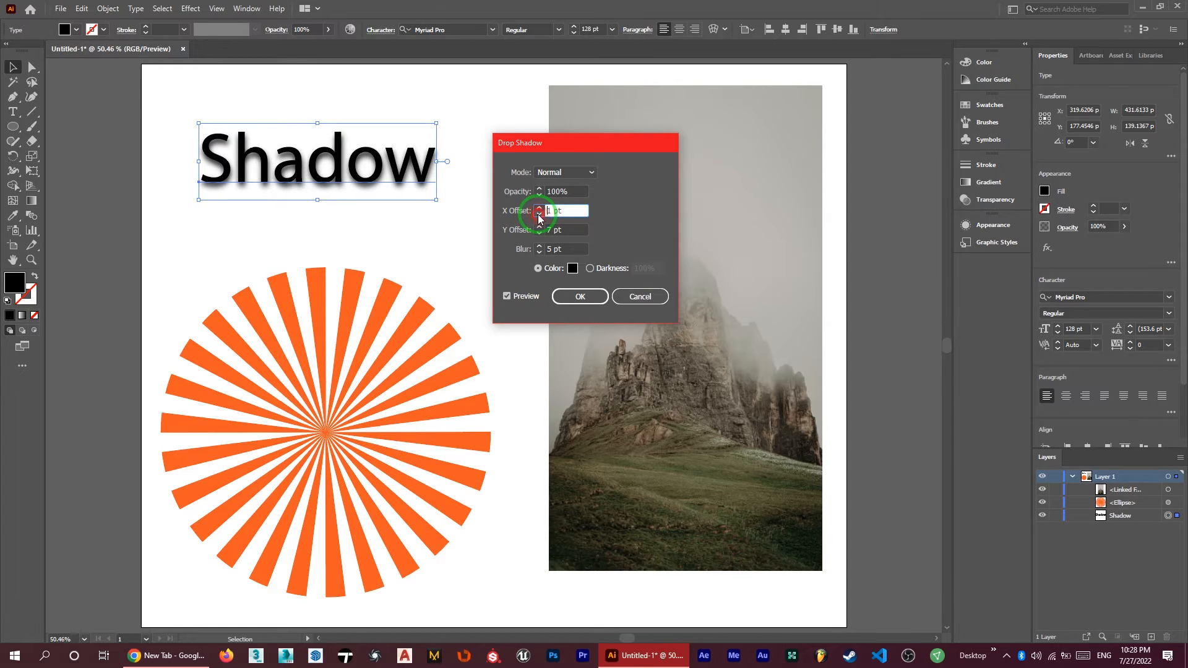
{"action": "left_click", "coordinate": [539, 214]}
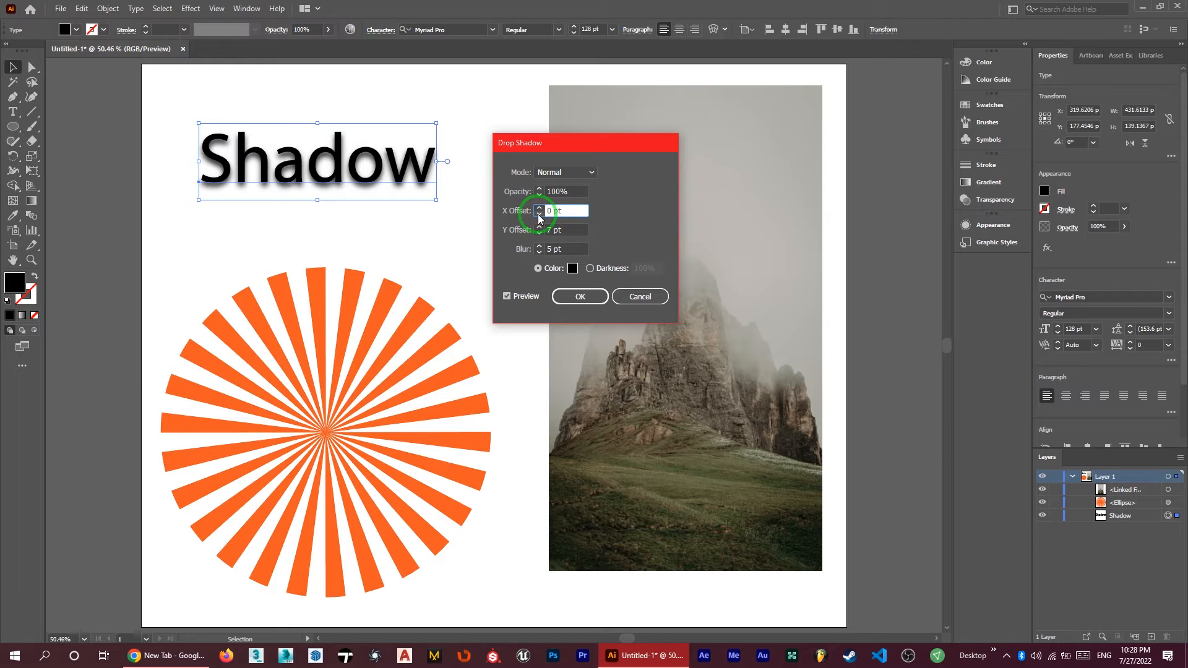
{"action": "left_click", "coordinate": [538, 215]}
{"action": "left_click", "coordinate": [538, 214]}
{"action": "left_click", "coordinate": [538, 215]}
{"action": "left_click", "coordinate": [538, 215]}
{"action": "left_click", "coordinate": [538, 215]}
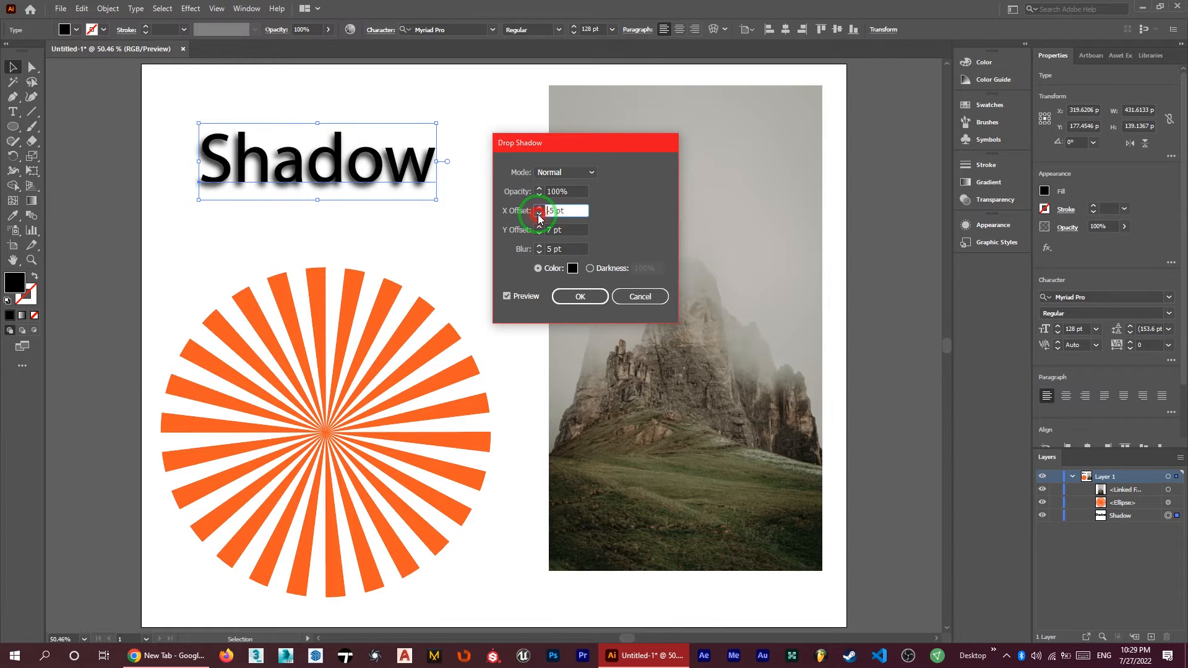
{"action": "left_click", "coordinate": [538, 215]}
{"action": "left_click", "coordinate": [538, 215]}
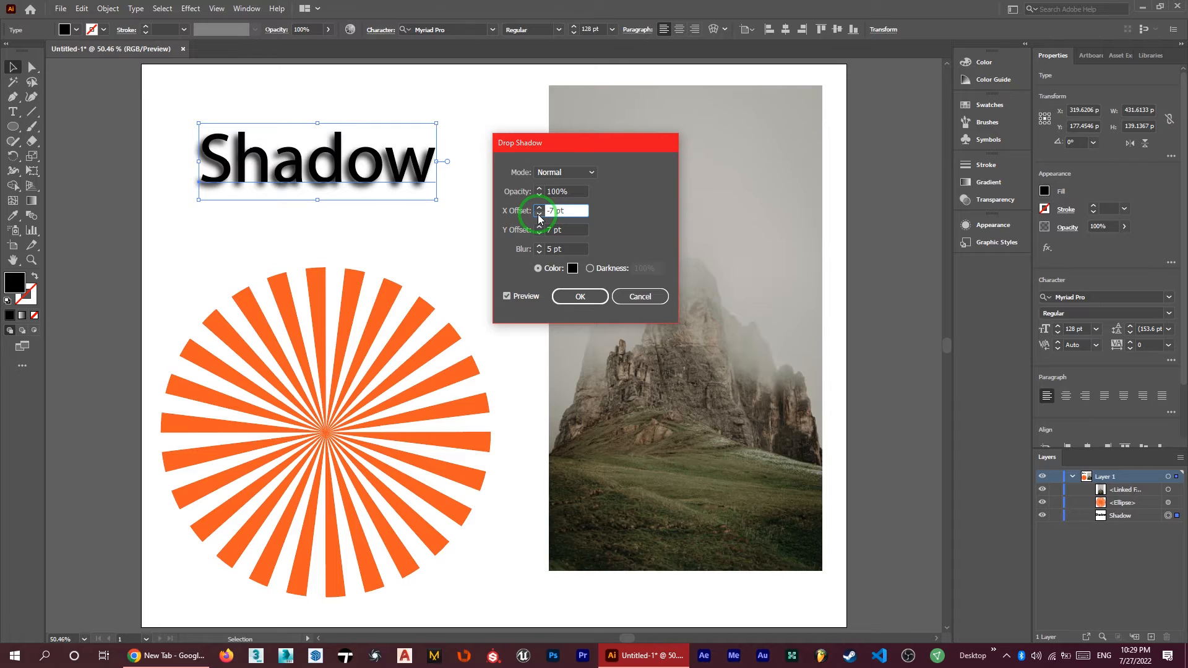
{"action": "left_click", "coordinate": [538, 215]}
{"action": "left_click", "coordinate": [538, 215]}
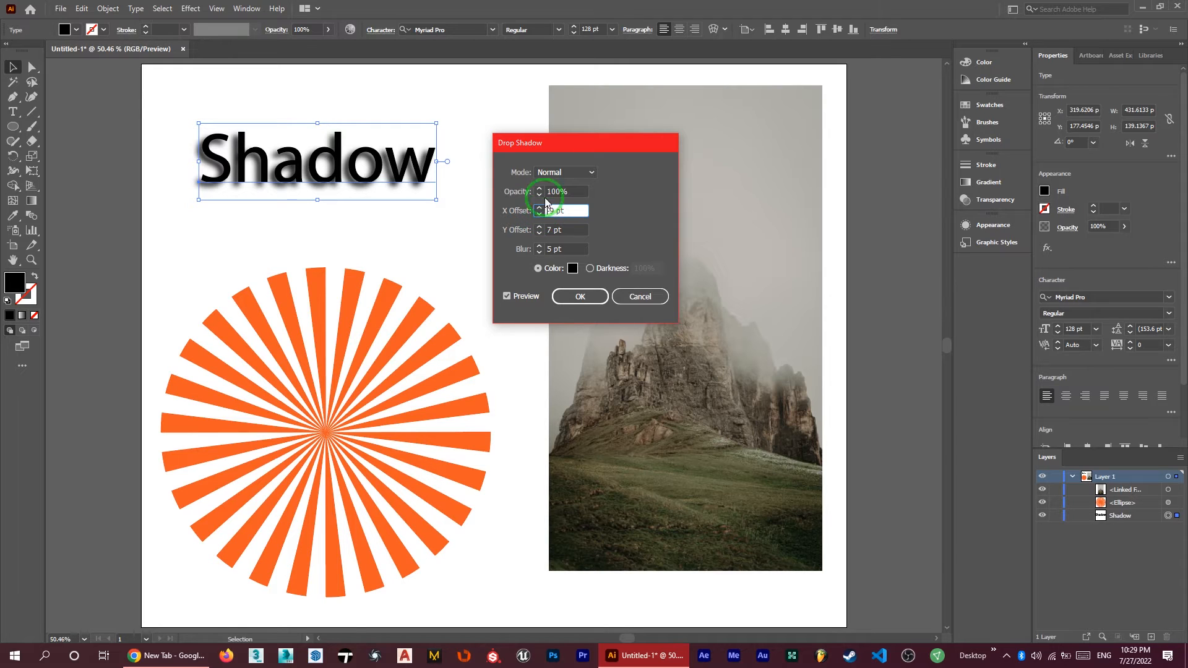
Try a larger vertical distance for the text's shadow by raising its Y offset to 18 pt
{"action": "left_click", "coordinate": [538, 237]}
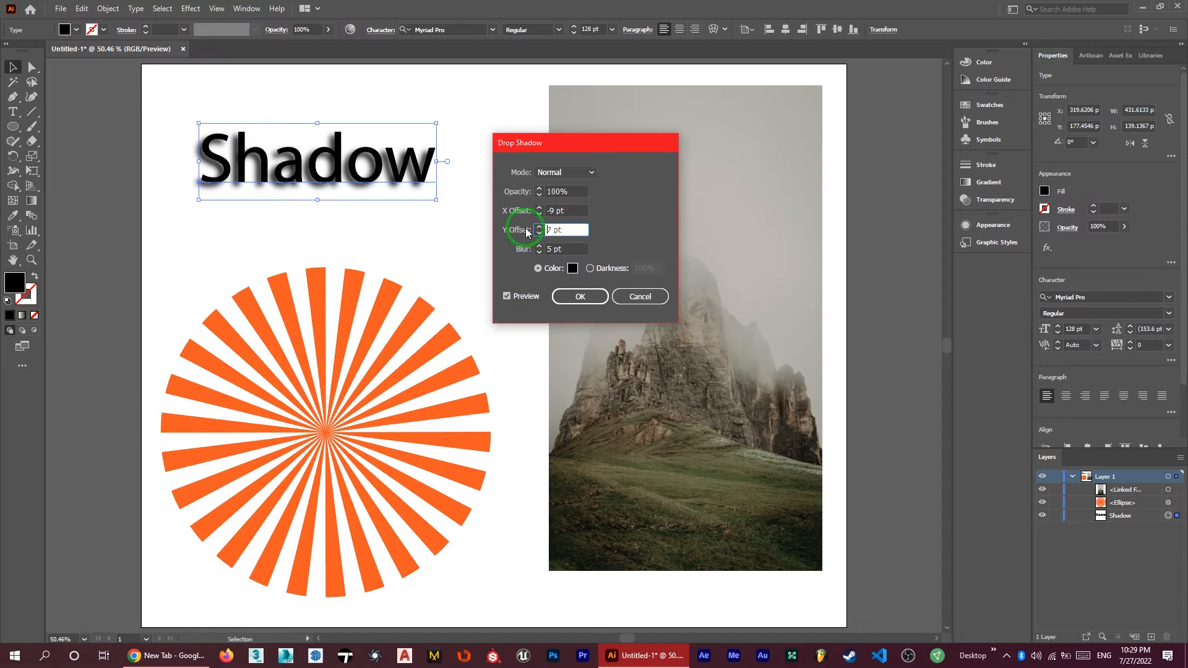
{"action": "left_click", "coordinate": [539, 227]}
{"action": "left_click", "coordinate": [539, 227]}
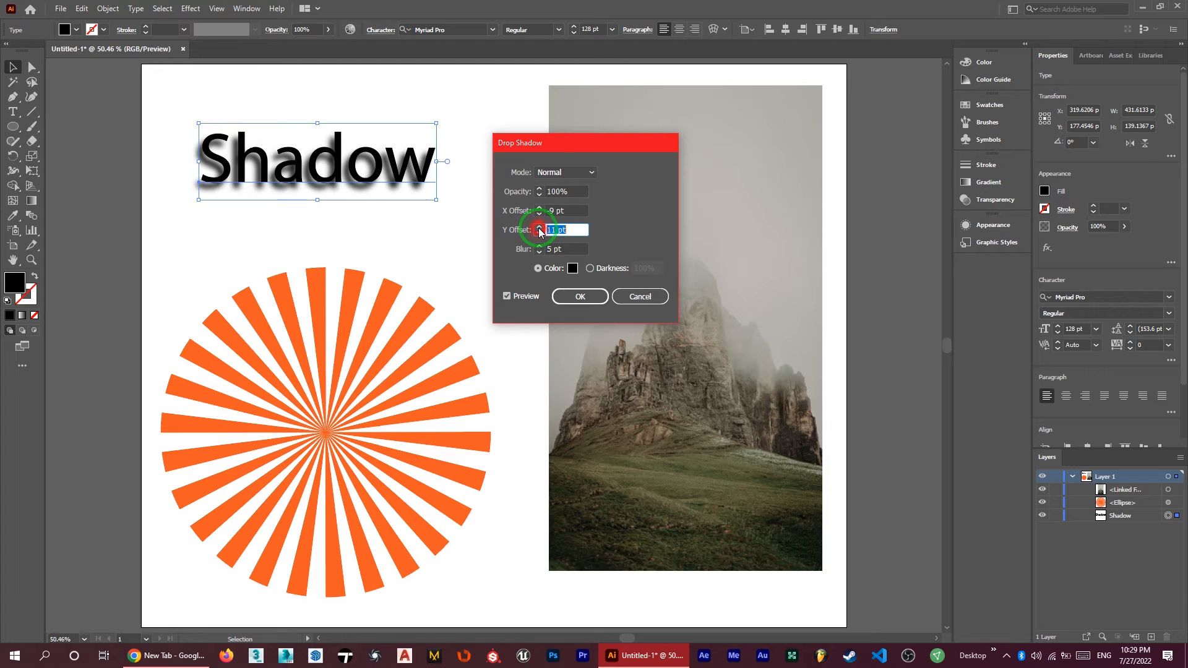
{"action": "left_click", "coordinate": [538, 227]}
{"action": "left_click", "coordinate": [539, 227]}
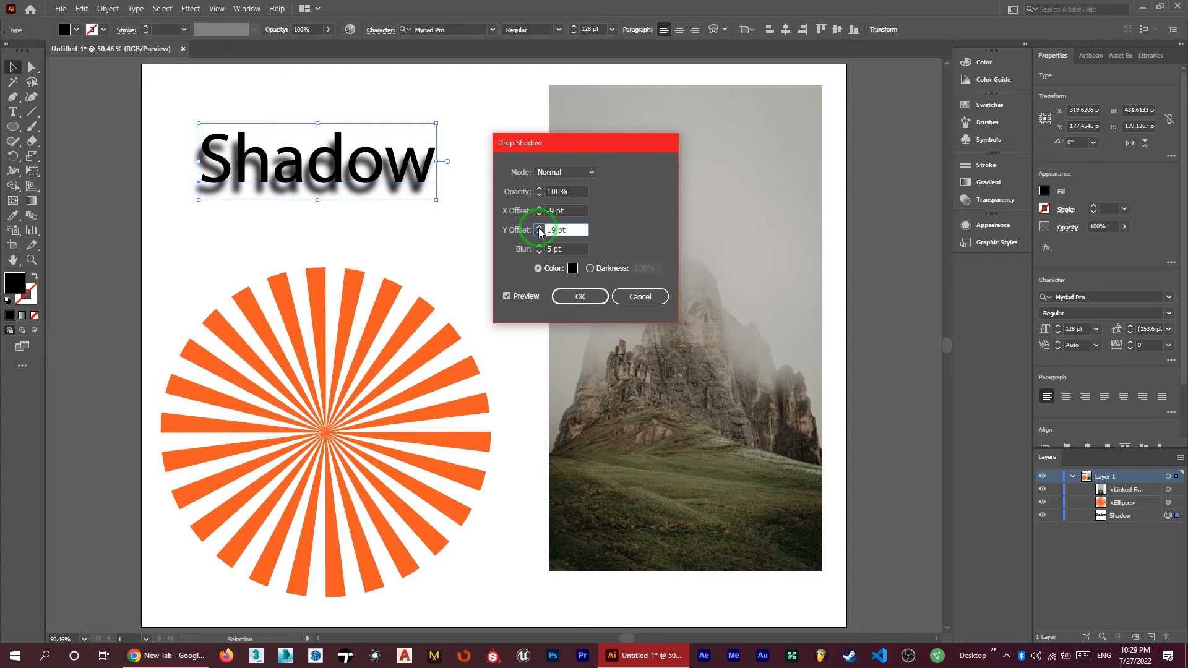
{"action": "left_click", "coordinate": [539, 233]}
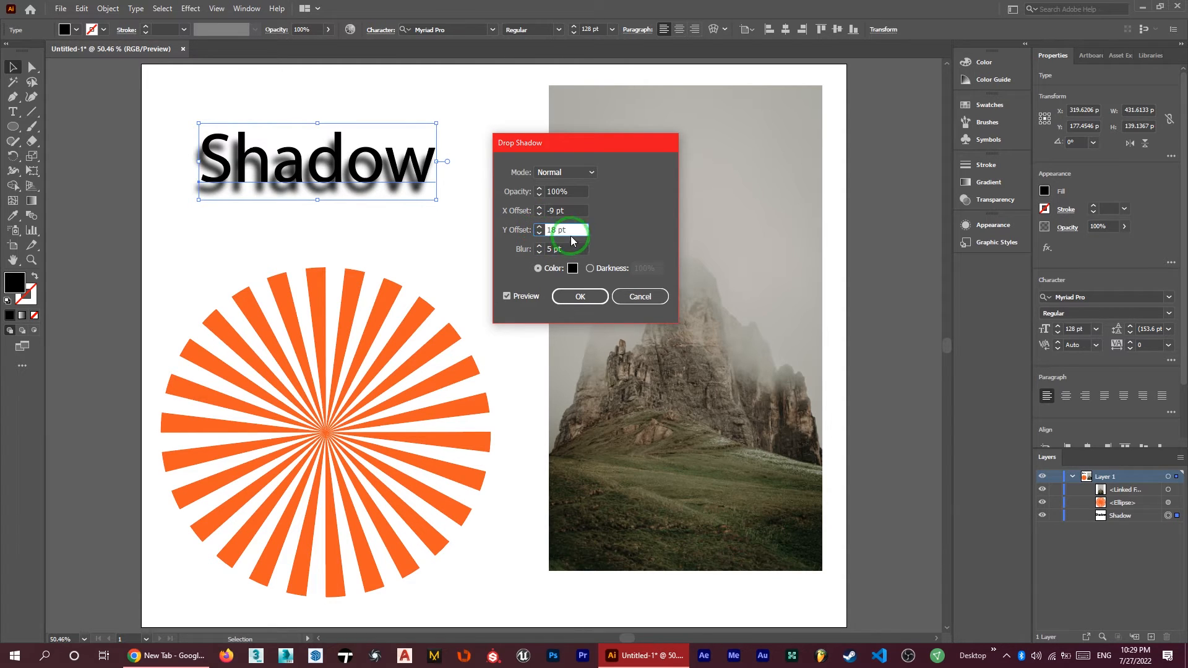
Set the text shadow's Y offset to 7 pt and its blur to 7 pt
{"action": "left_click", "coordinate": [517, 230]}
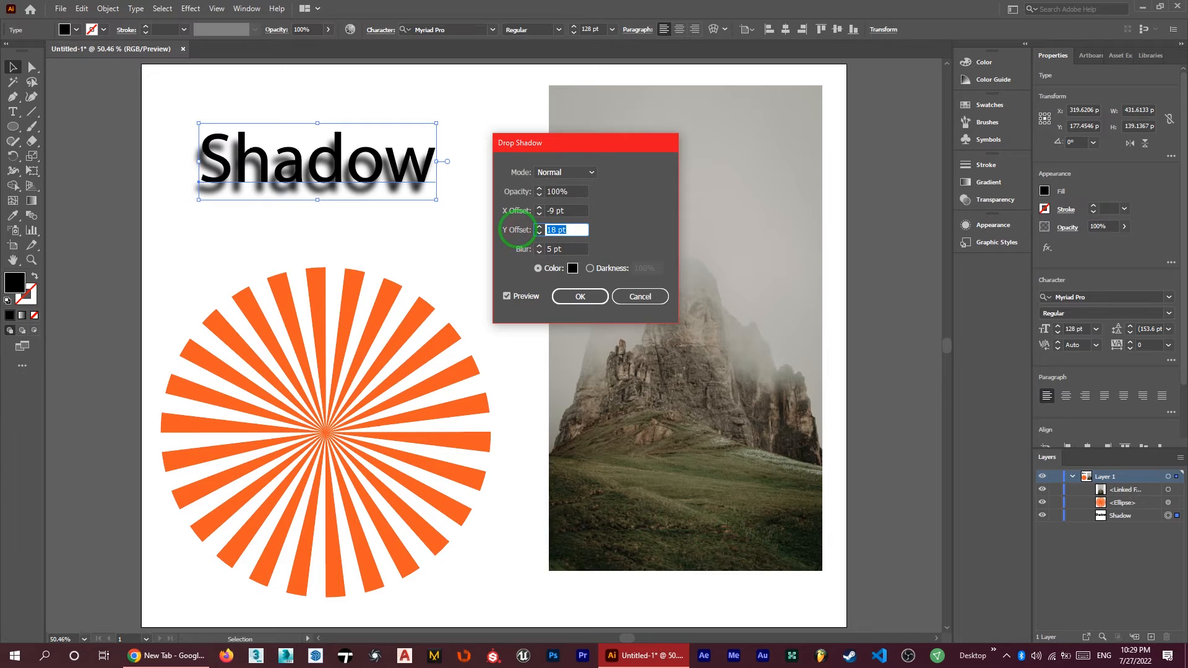
{"action": "type", "text": "7"}
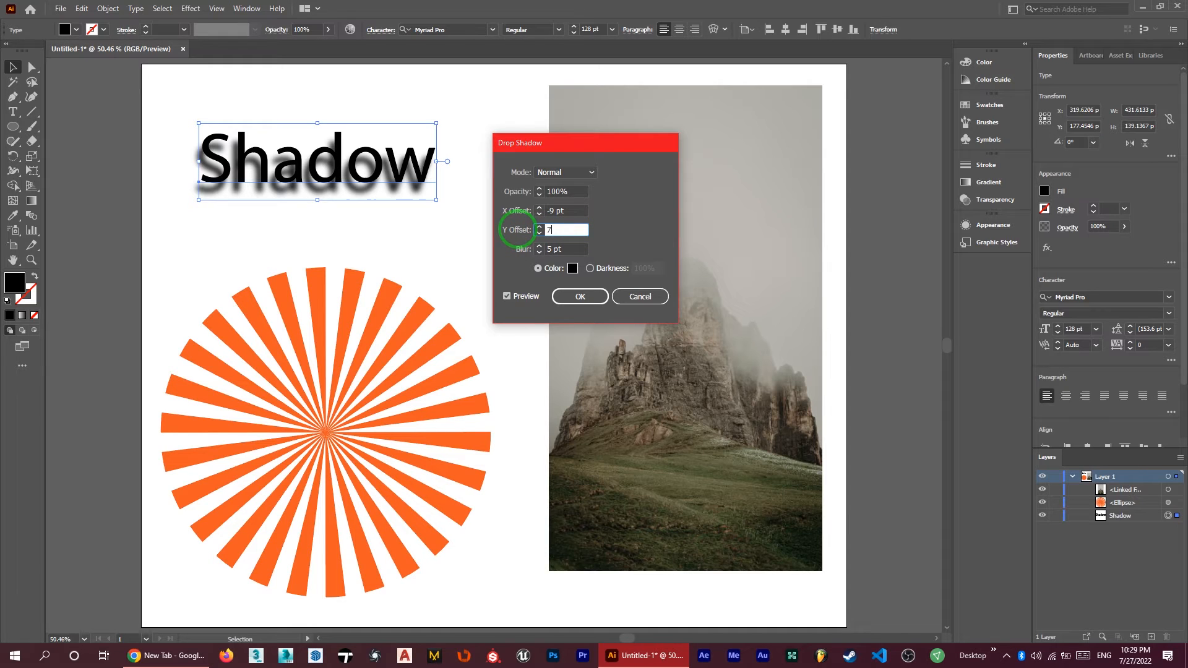
{"action": "left_click", "coordinate": [536, 251]}
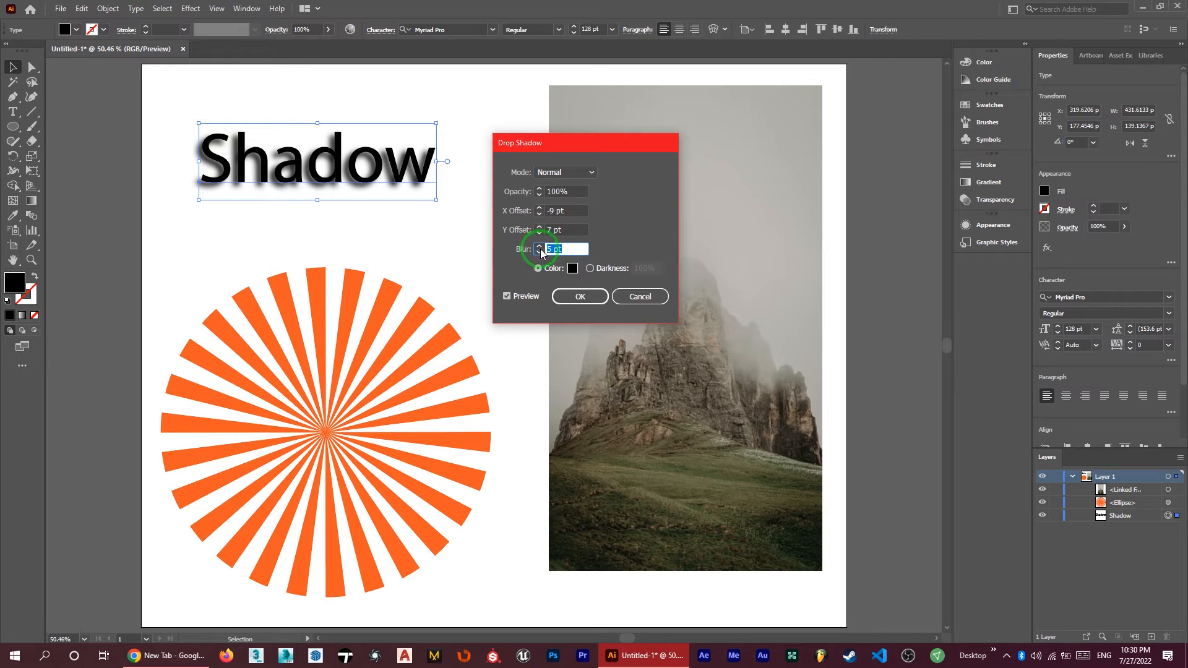
{"action": "left_click", "coordinate": [539, 247]}
{"action": "left_click", "coordinate": [539, 246]}
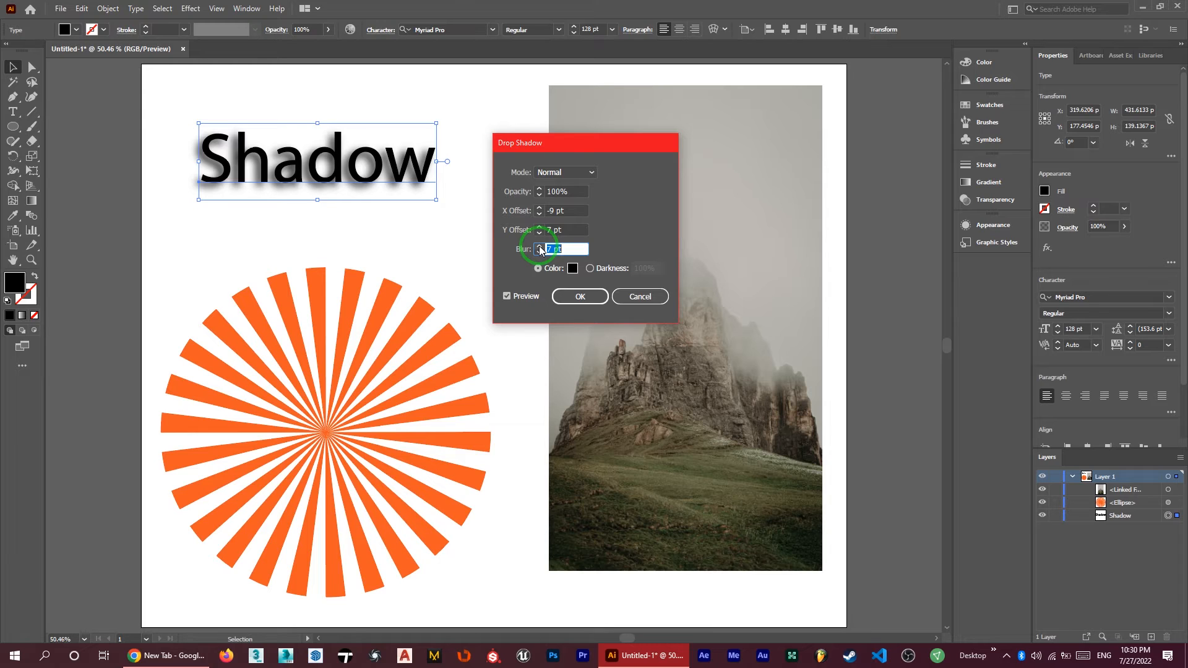
Change the text's shadow color to bright red and apply the drop shadow
{"action": "left_click", "coordinate": [573, 267]}
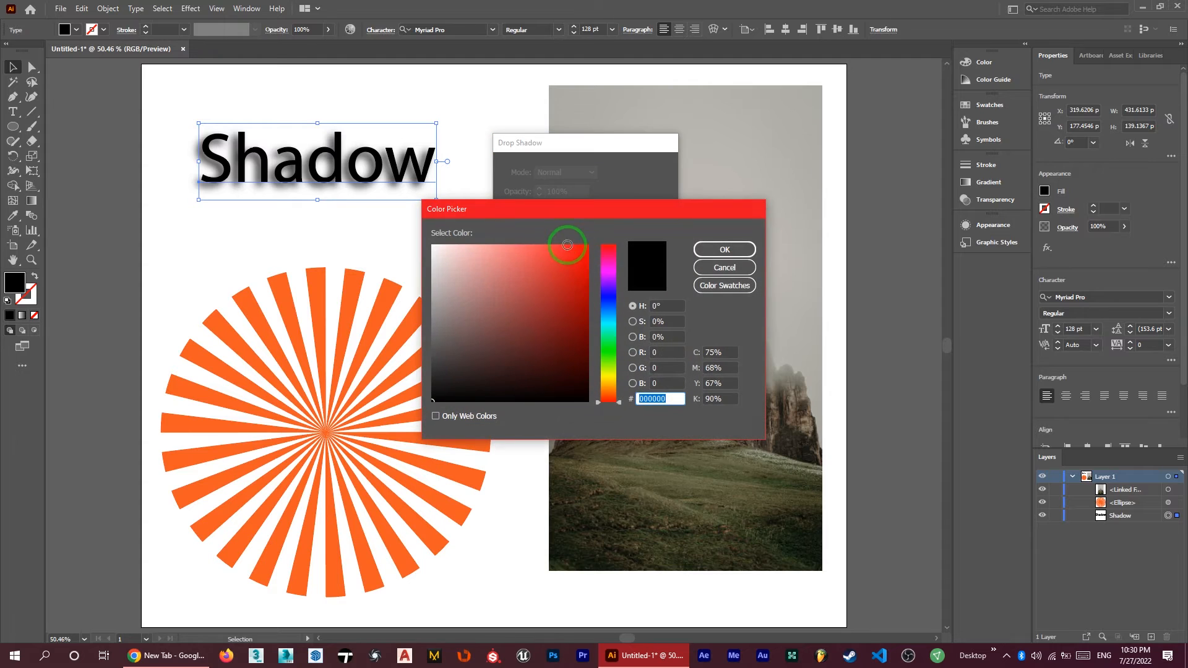
{"action": "left_click_drag", "start_coordinate": [554, 267], "coordinate": [595, 236]}
{"action": "left_click", "coordinate": [701, 249]}
{"action": "left_click", "coordinate": [552, 270]}
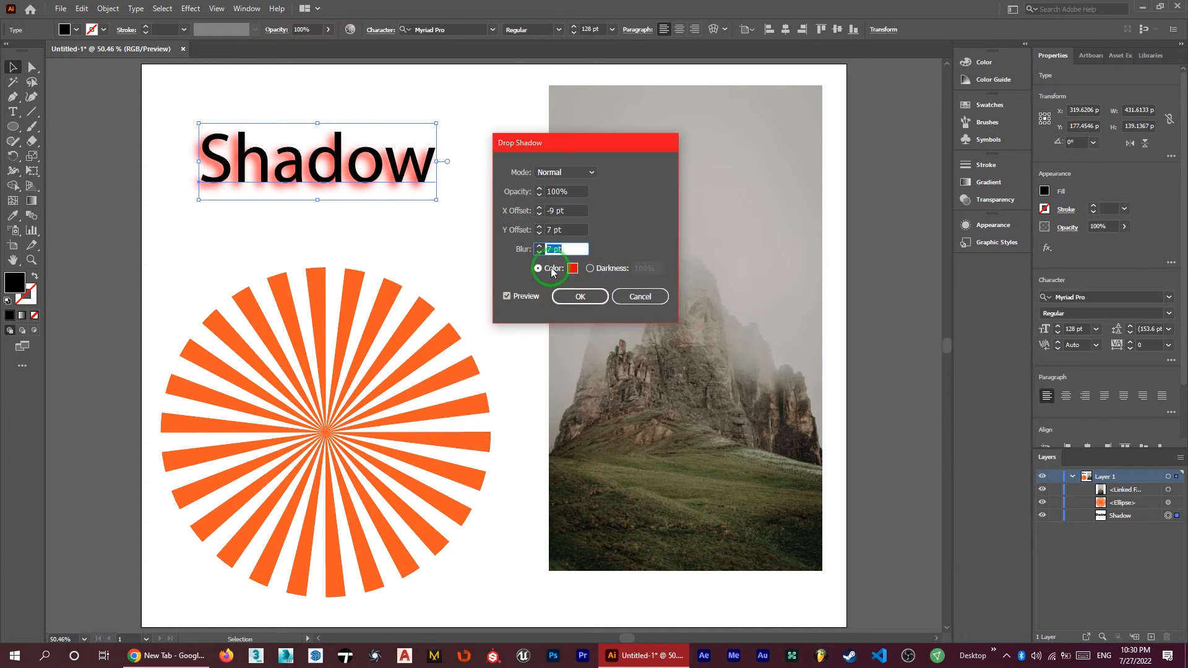
{"action": "left_click", "coordinate": [578, 297]}
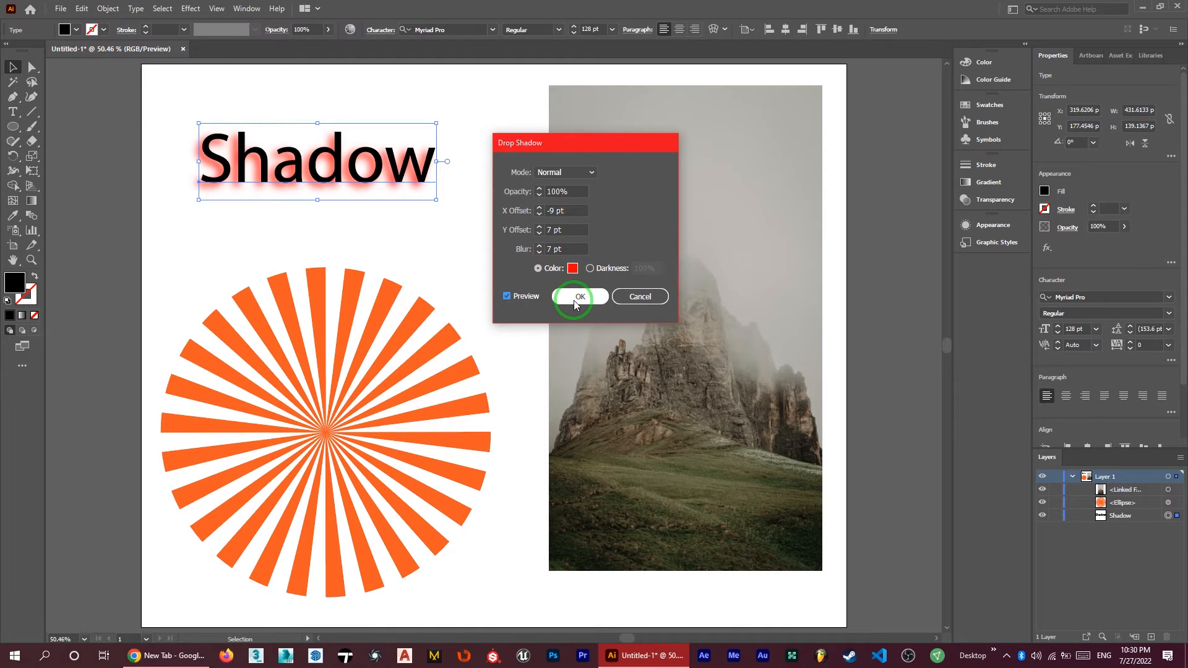
Apply a drop shadow to the orange sunburst ellipse, using the Darkness option at 10% instead of a color
{"action": "left_click", "coordinate": [326, 433]}
{"action": "left_click", "coordinate": [326, 435]}
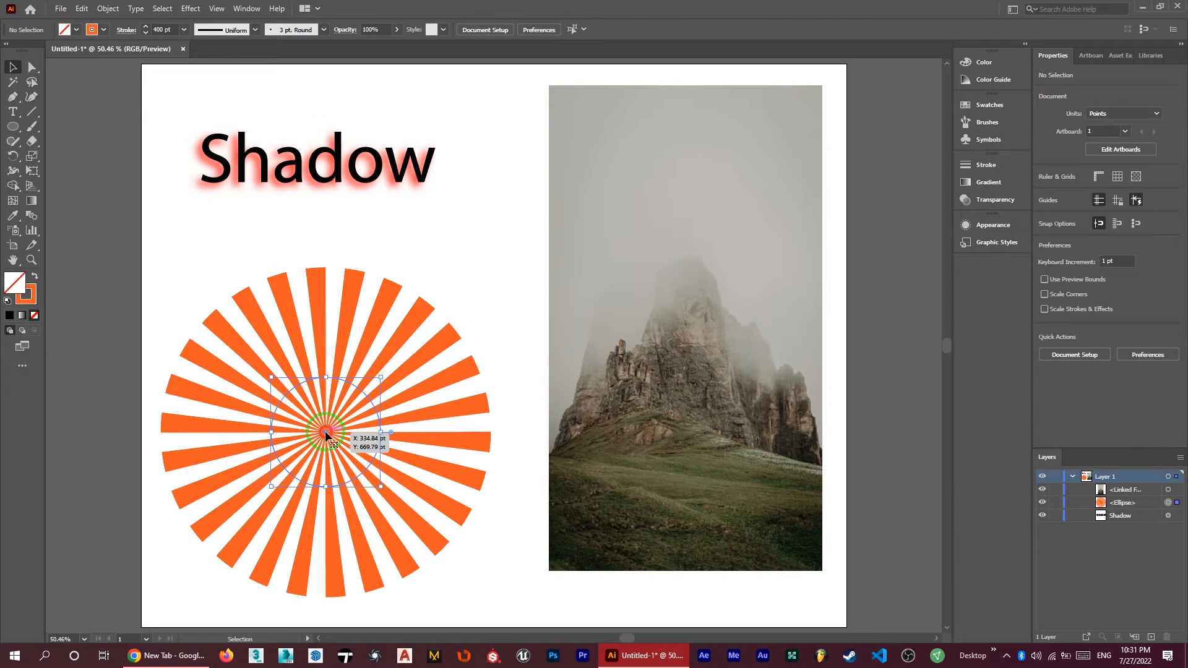
{"action": "left_click", "coordinate": [190, 8]}
{"action": "mouse_move", "coordinate": [234, 149]}
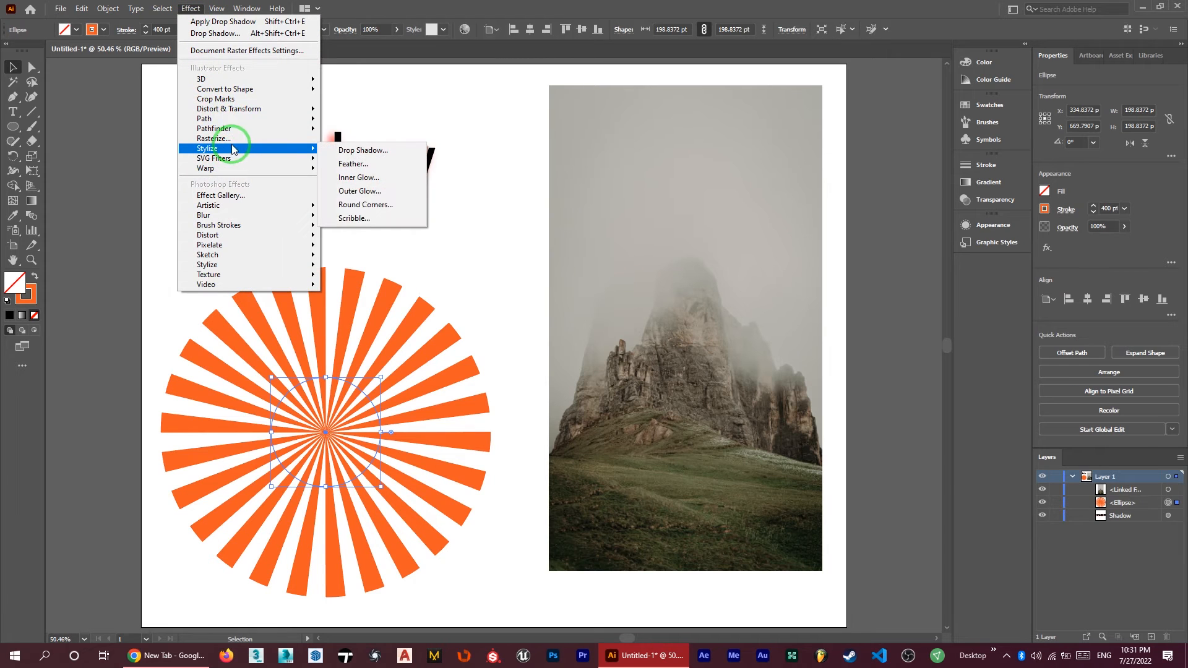
{"action": "left_click", "coordinate": [337, 151]}
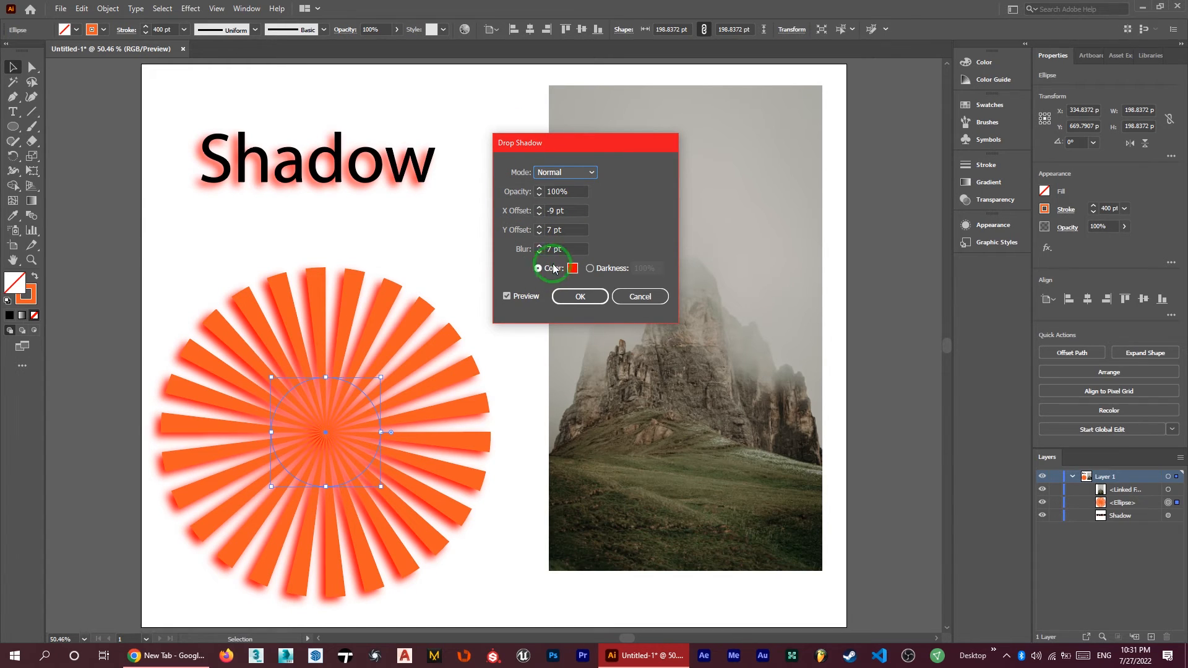
{"action": "left_click", "coordinate": [592, 270]}
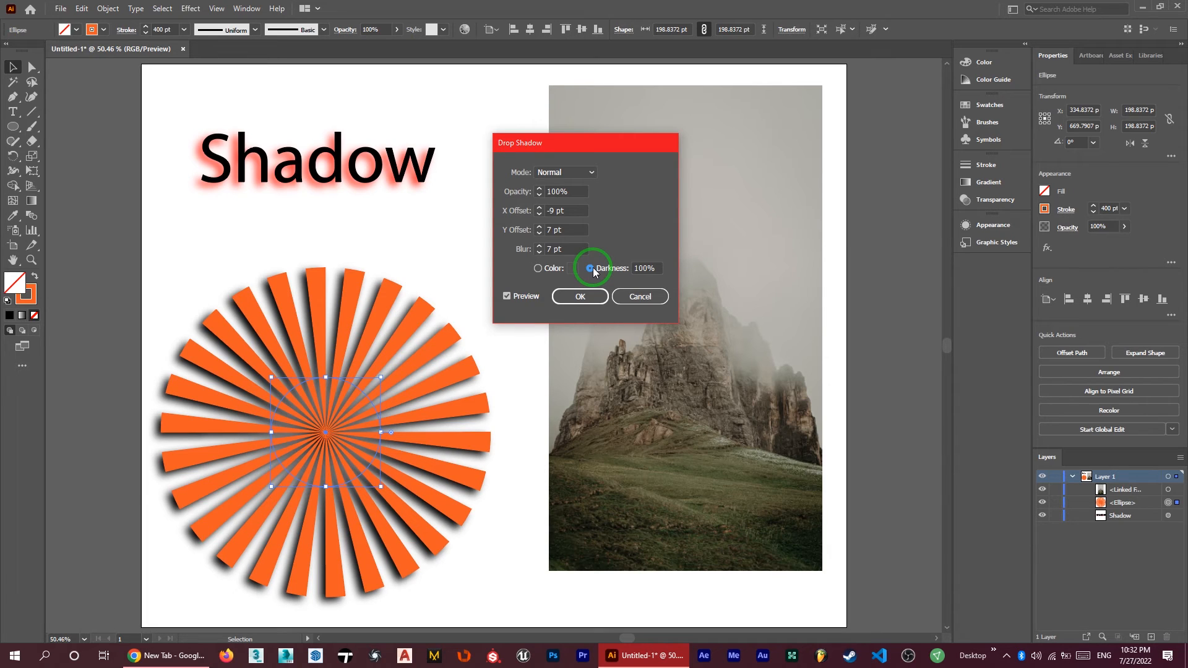
{"action": "left_click_drag", "start_coordinate": [649, 269], "coordinate": [600, 267]}
{"action": "type", "text": "1"}
{"action": "left_click", "coordinate": [563, 249]}
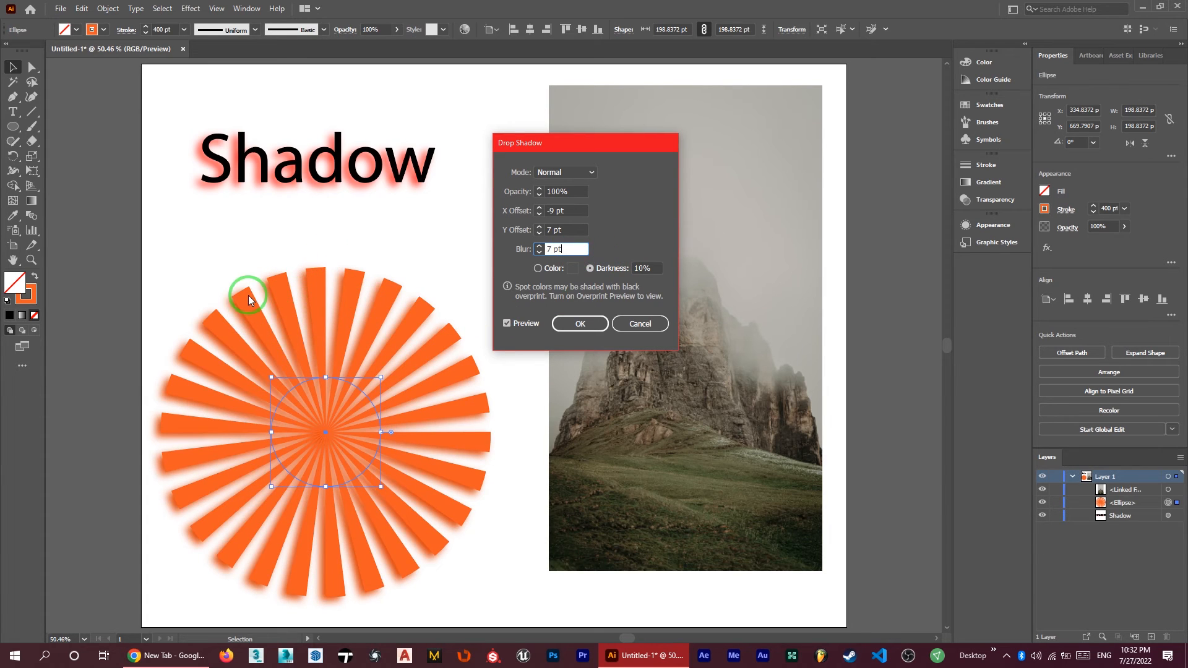
{"action": "left_click", "coordinate": [618, 269]}
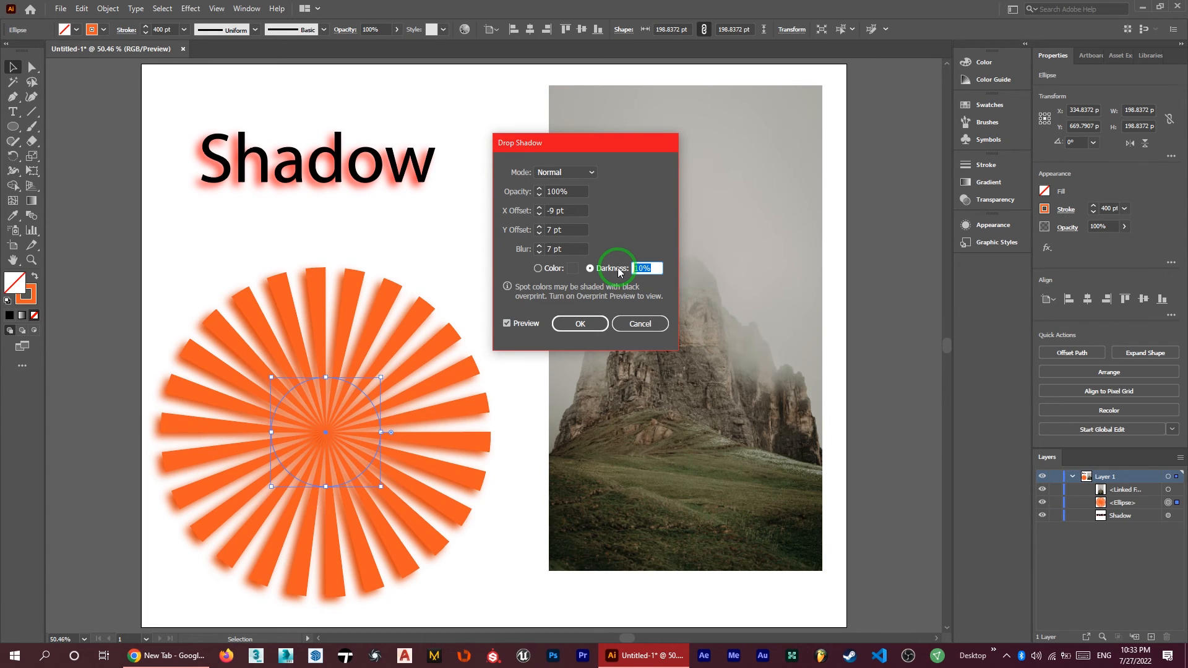
{"action": "left_click", "coordinate": [568, 326]}
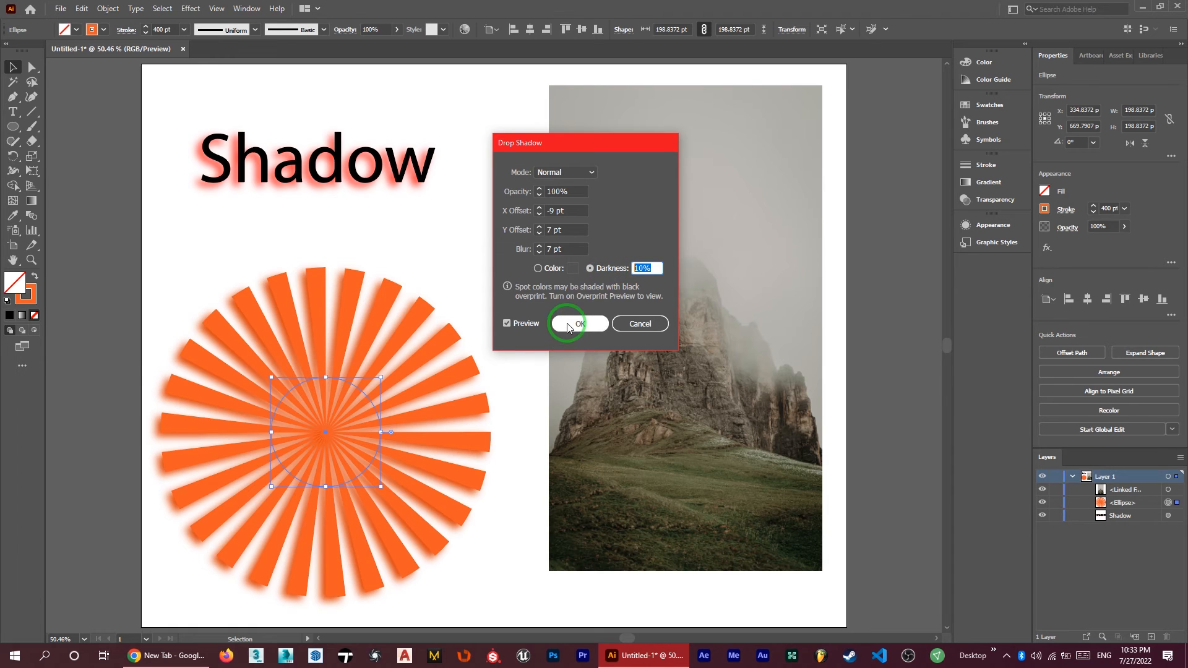
Apply a drop shadow to the linked mountain photo, using the Color option set to black
{"action": "left_click", "coordinate": [626, 288]}
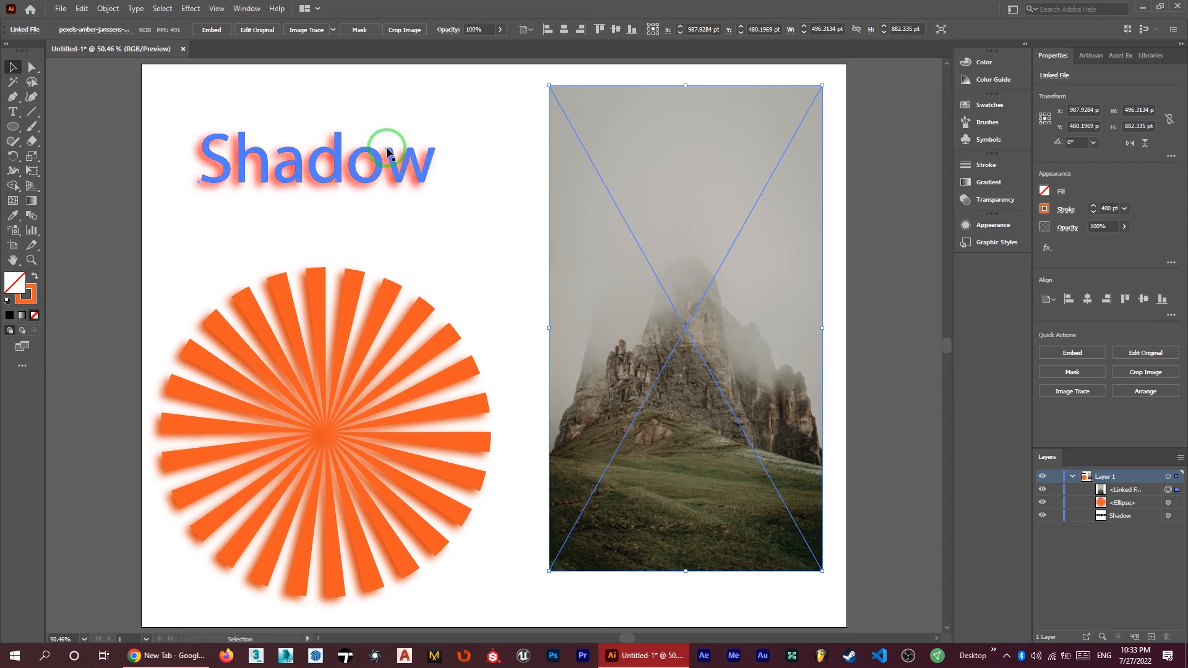
{"action": "left_click", "coordinate": [191, 8]}
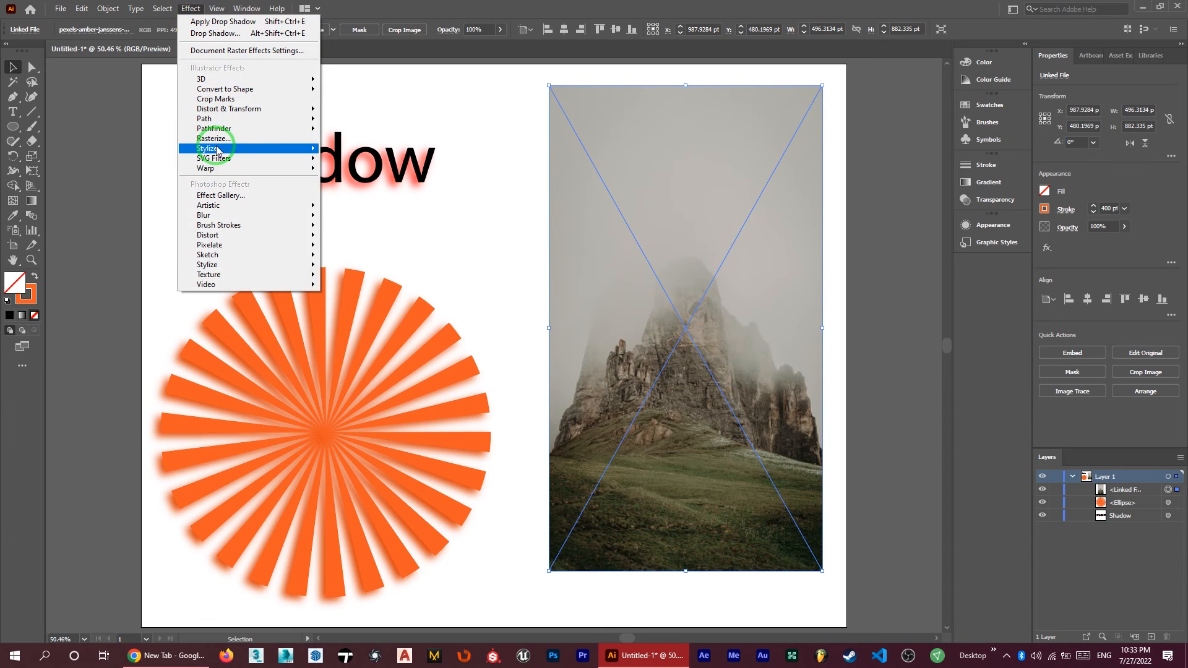
{"action": "mouse_move", "coordinate": [310, 148]}
{"action": "left_click", "coordinate": [372, 153]}
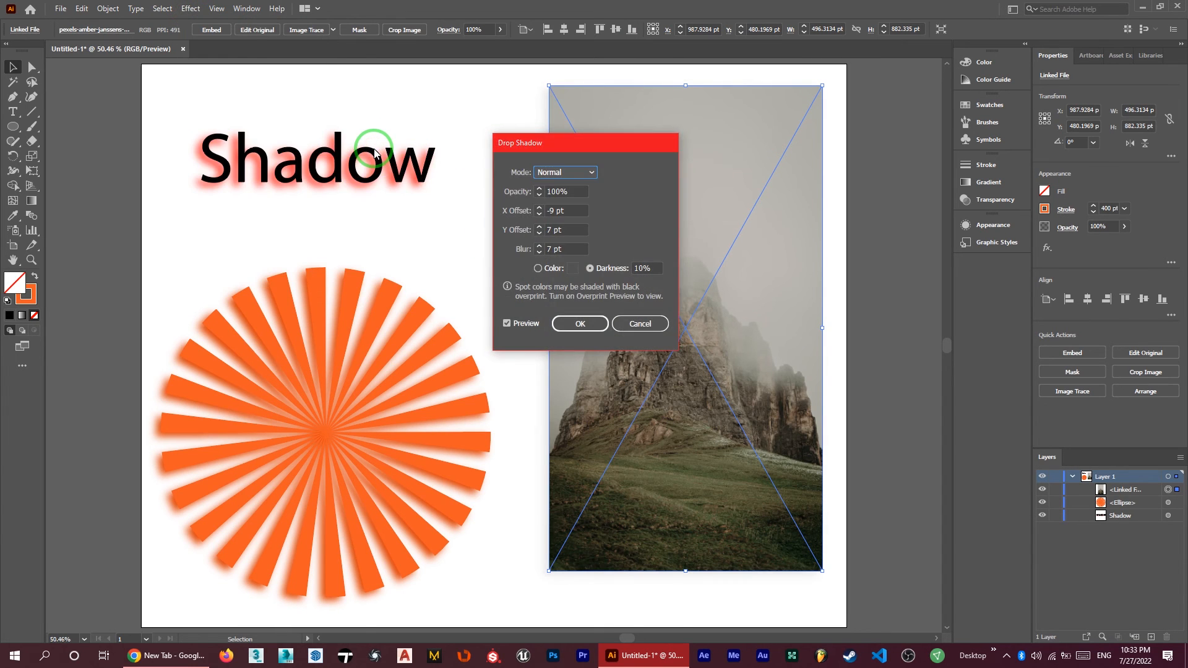
{"action": "left_click", "coordinate": [538, 268]}
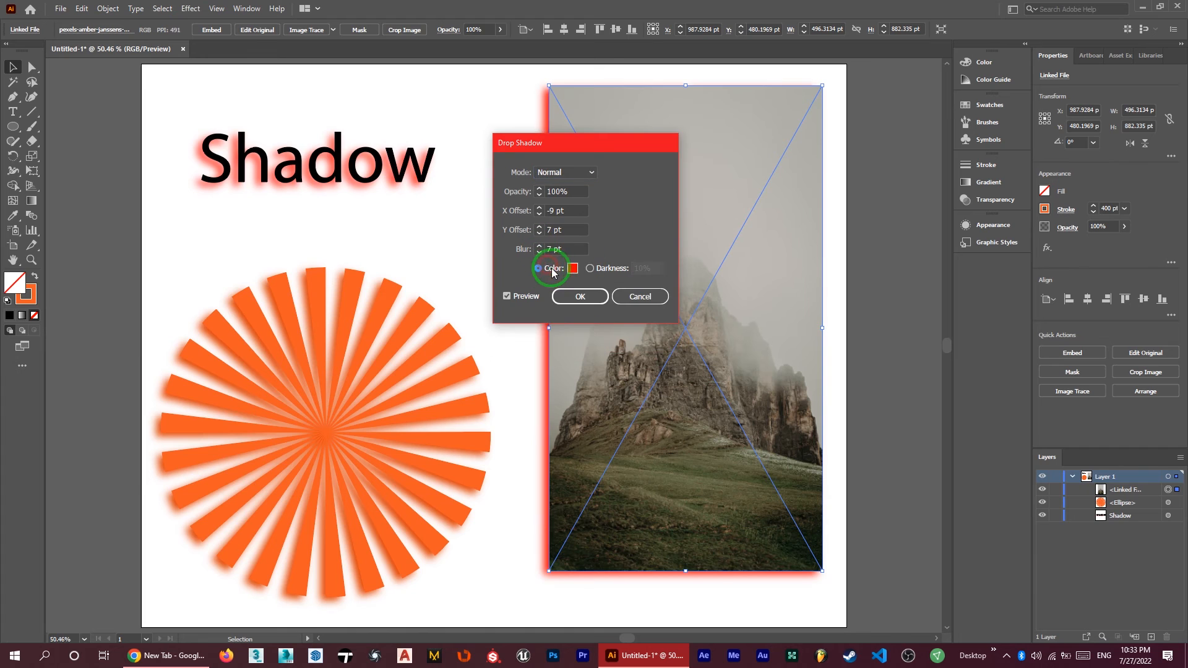
{"action": "left_click", "coordinate": [572, 269]}
{"action": "left_click", "coordinate": [449, 392]}
{"action": "left_click", "coordinate": [717, 246]}
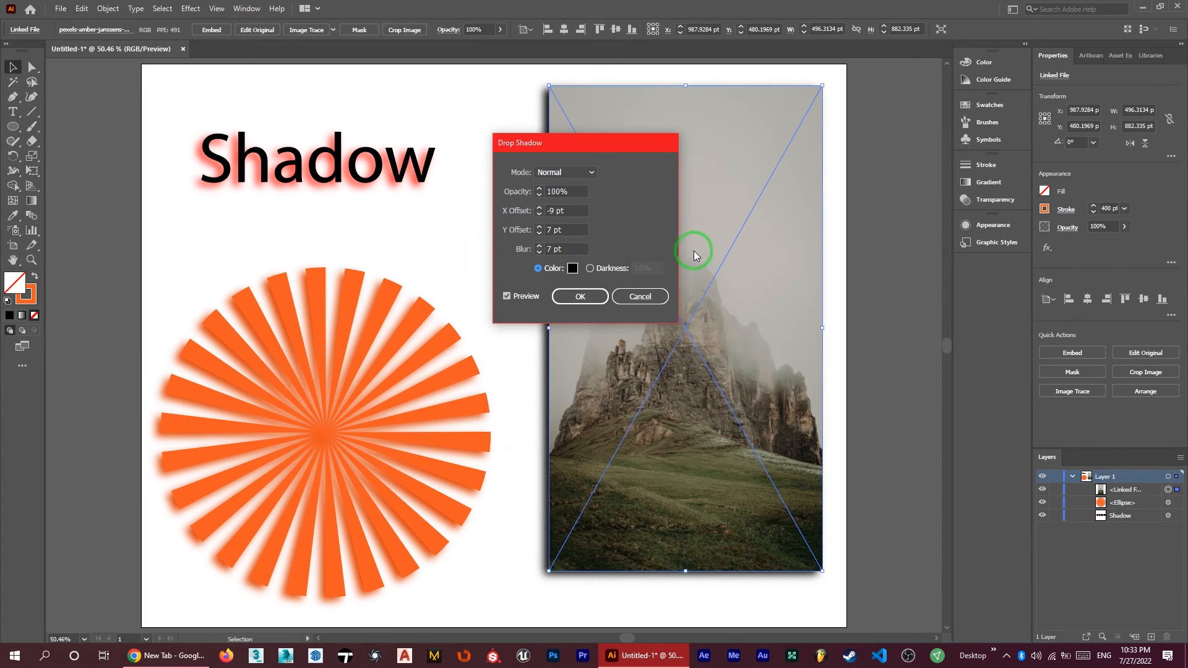
{"action": "left_click", "coordinate": [581, 299]}
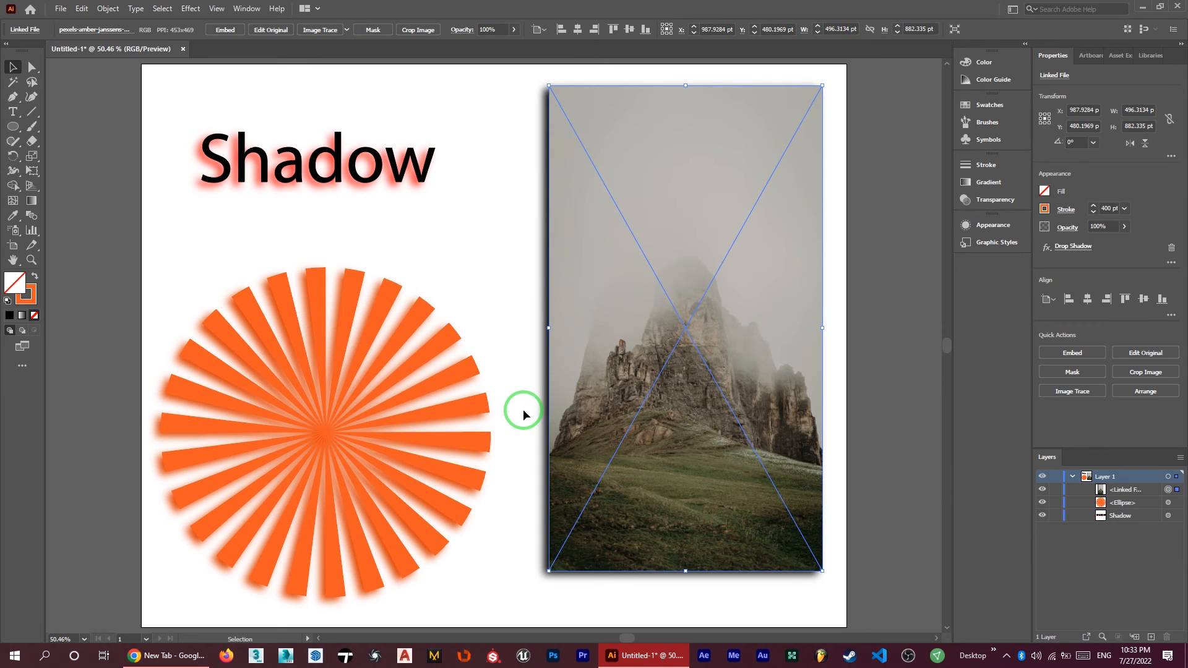